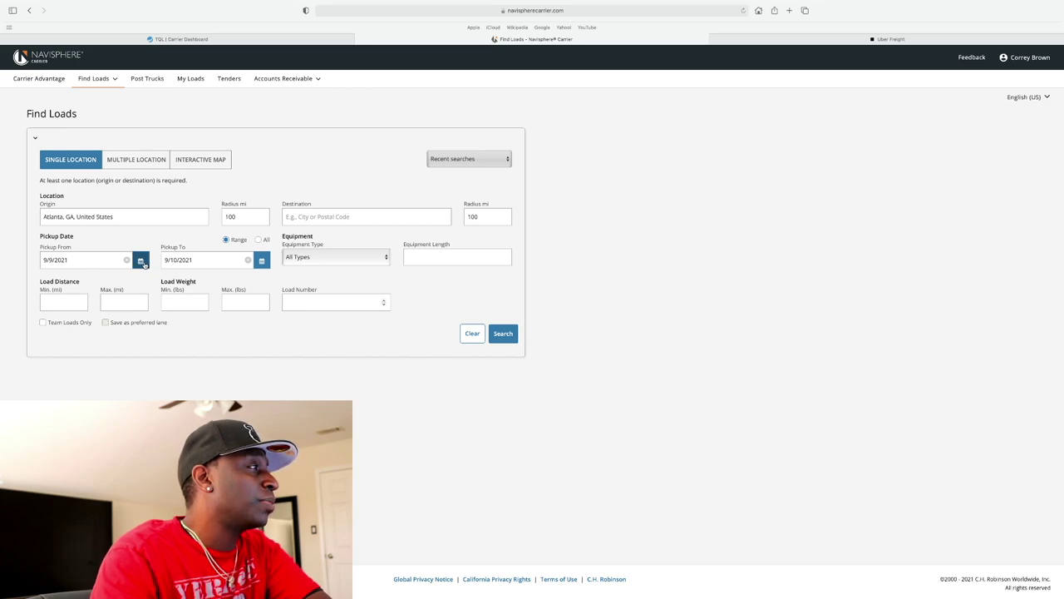
Set the pickup start date to 9/10/2021 and the equipment type to Van, and search for loads from Atlanta, GA.
{"action": "left_click", "coordinate": [142, 261]}
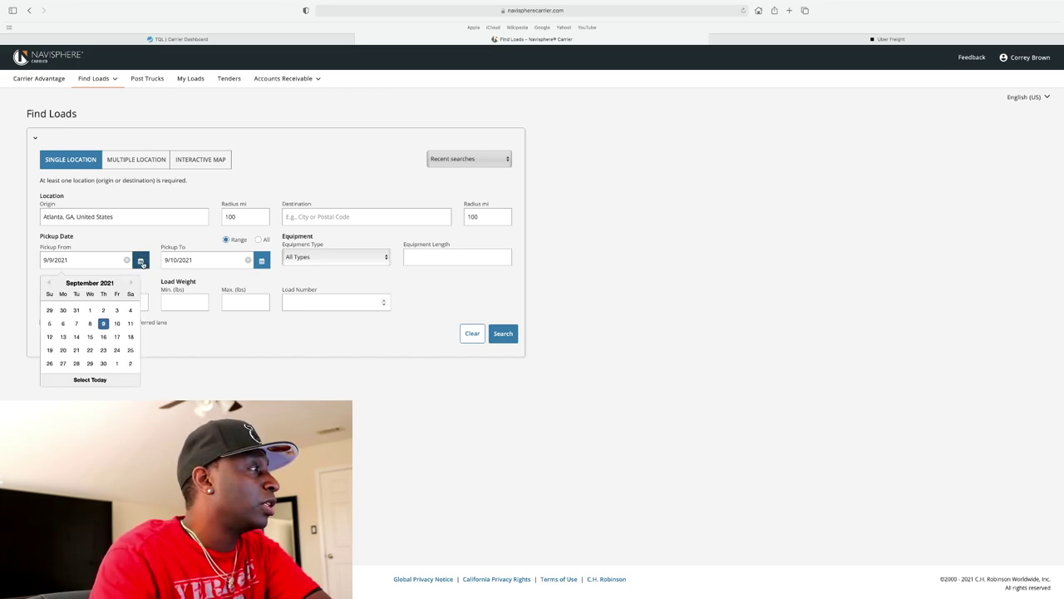
{"action": "left_click", "coordinate": [116, 325]}
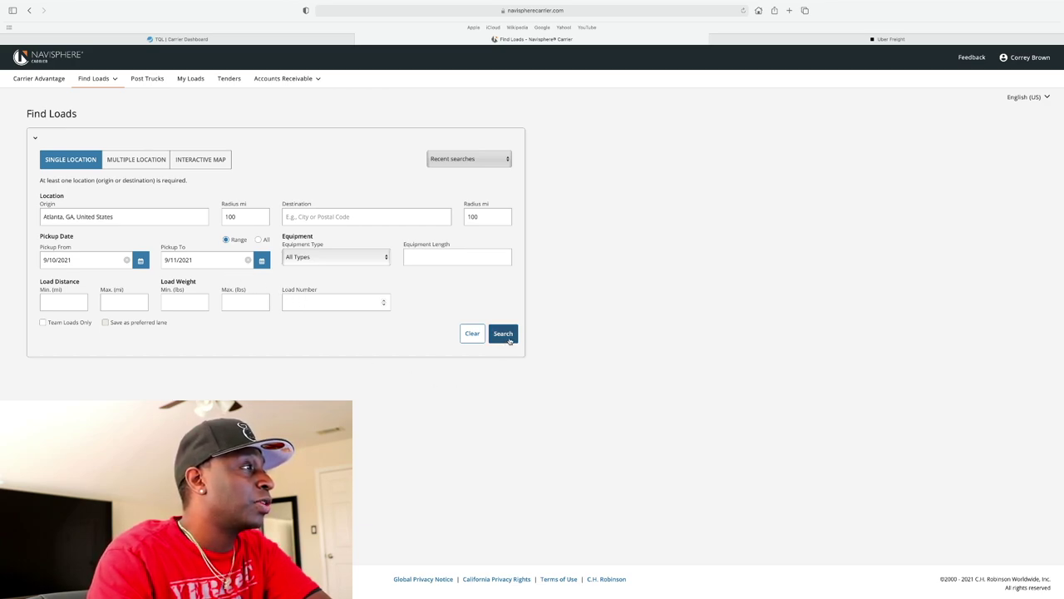
{"action": "left_click", "coordinate": [382, 258]}
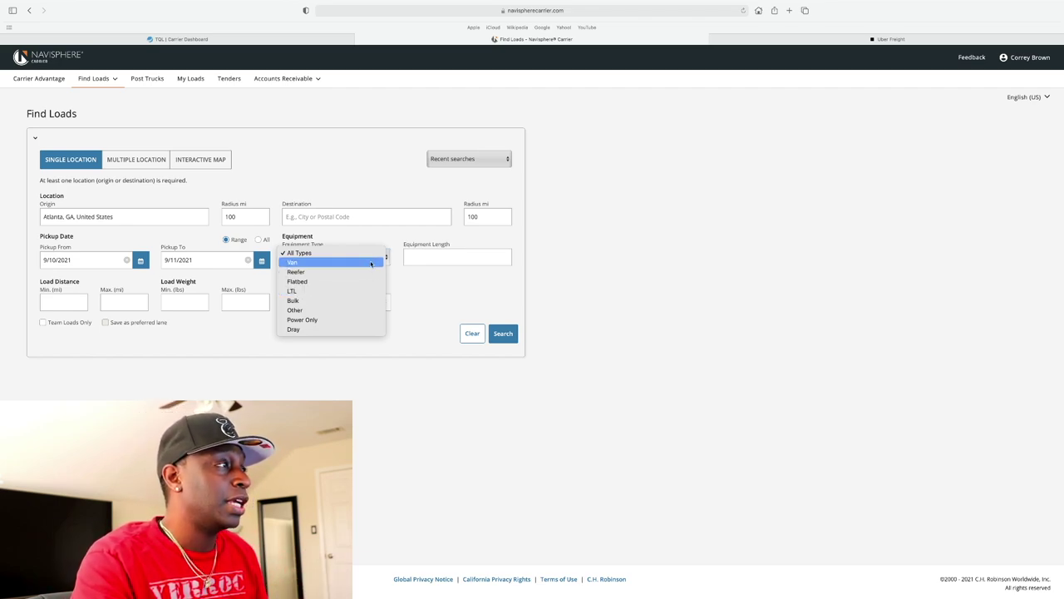
{"action": "left_click", "coordinate": [370, 263]}
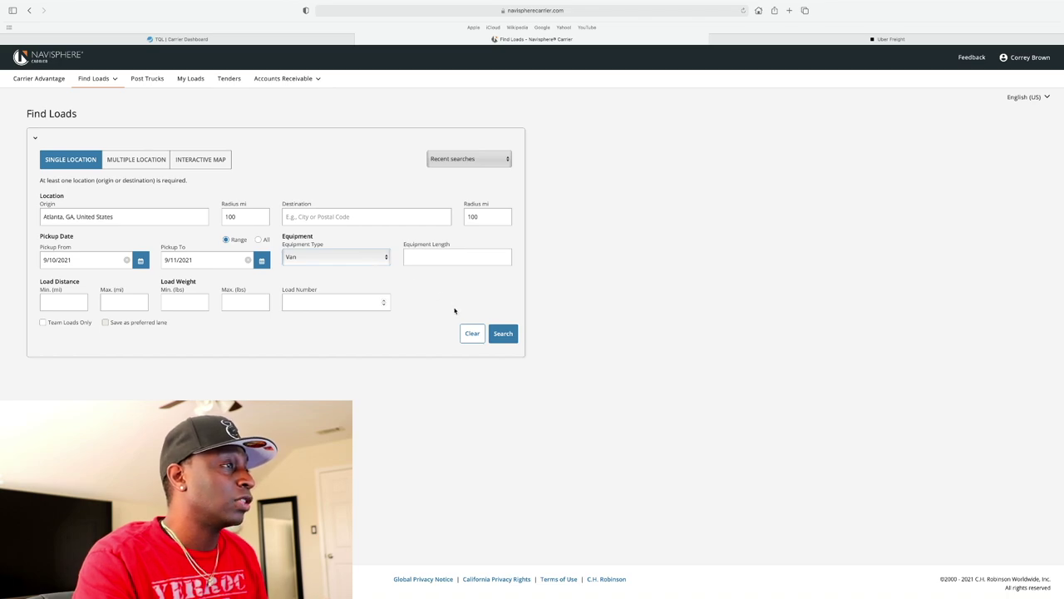
{"action": "left_click", "coordinate": [503, 334]}
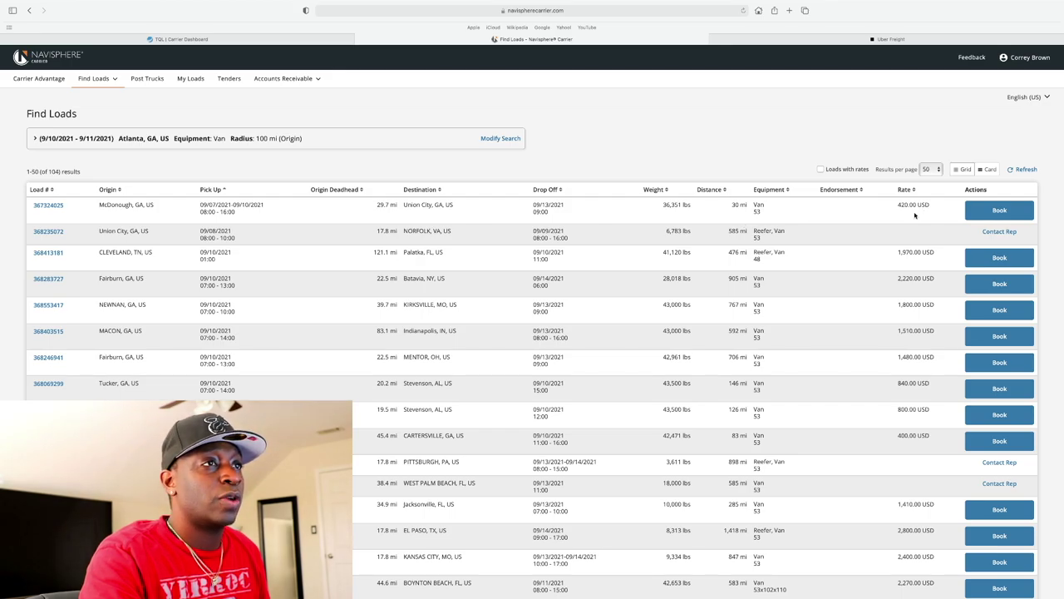
Review the Atlanta van load results, comparing their destinations, drop-off dates, weights, distances and rates.
{"action": "scroll", "coordinate": [876, 279], "scroll_direction": "down", "scroll_amount": 10}
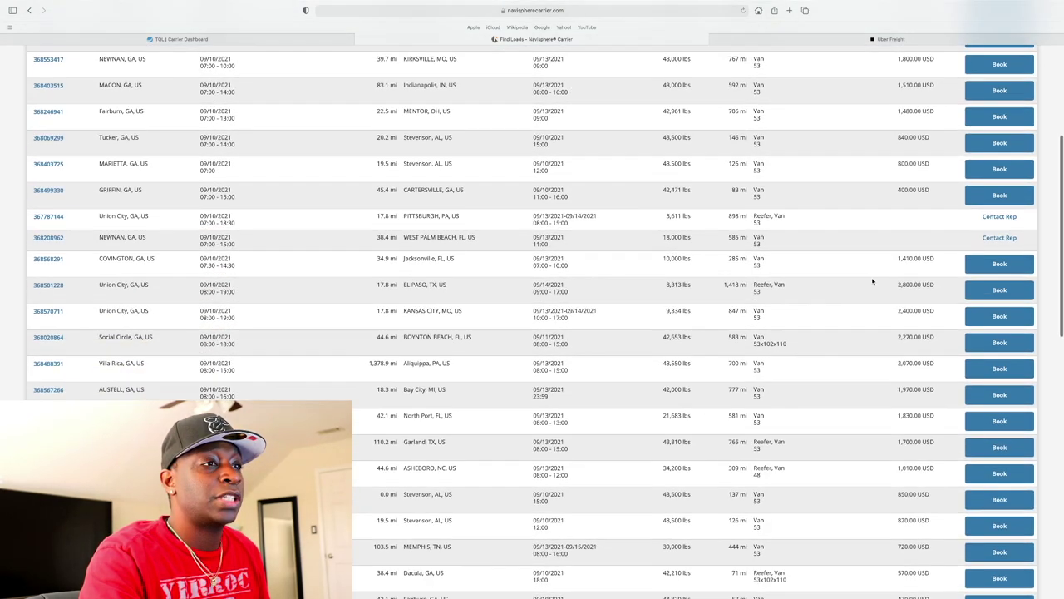
{"action": "scroll", "coordinate": [872, 281], "scroll_direction": "up", "scroll_amount": 10}
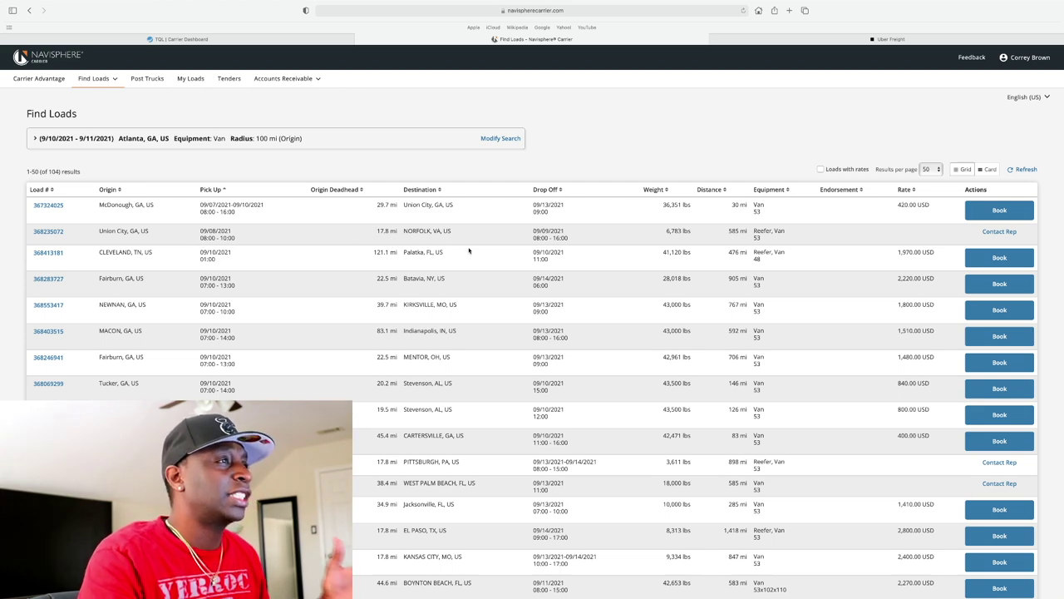
{"action": "scroll", "coordinate": [511, 272], "scroll_direction": "down", "scroll_amount": 2}
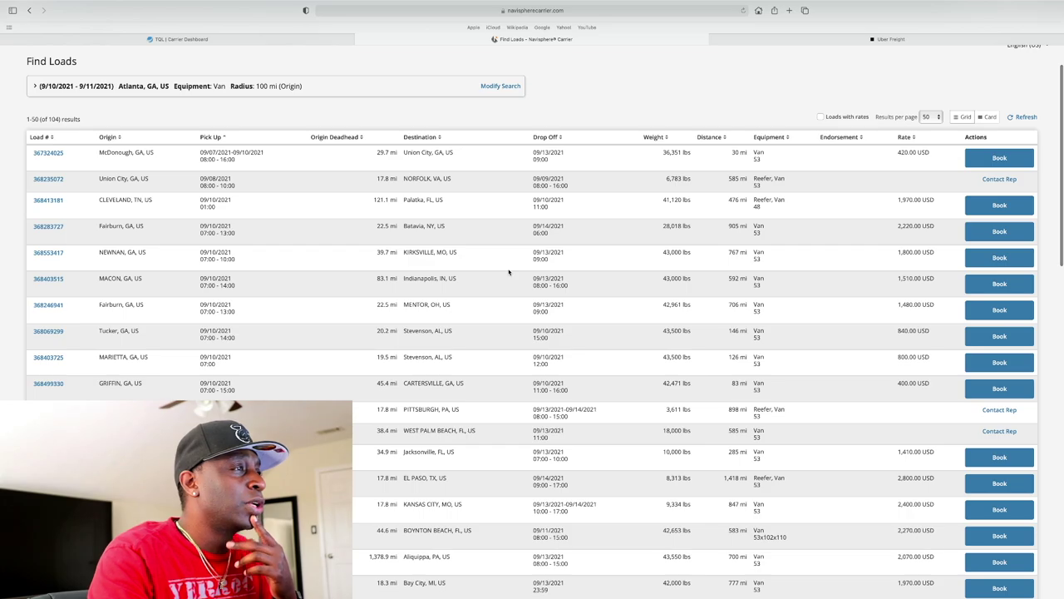
{"action": "scroll", "coordinate": [509, 272], "scroll_direction": "down", "scroll_amount": 4}
{"action": "scroll", "coordinate": [509, 272], "scroll_direction": "down", "scroll_amount": 1}
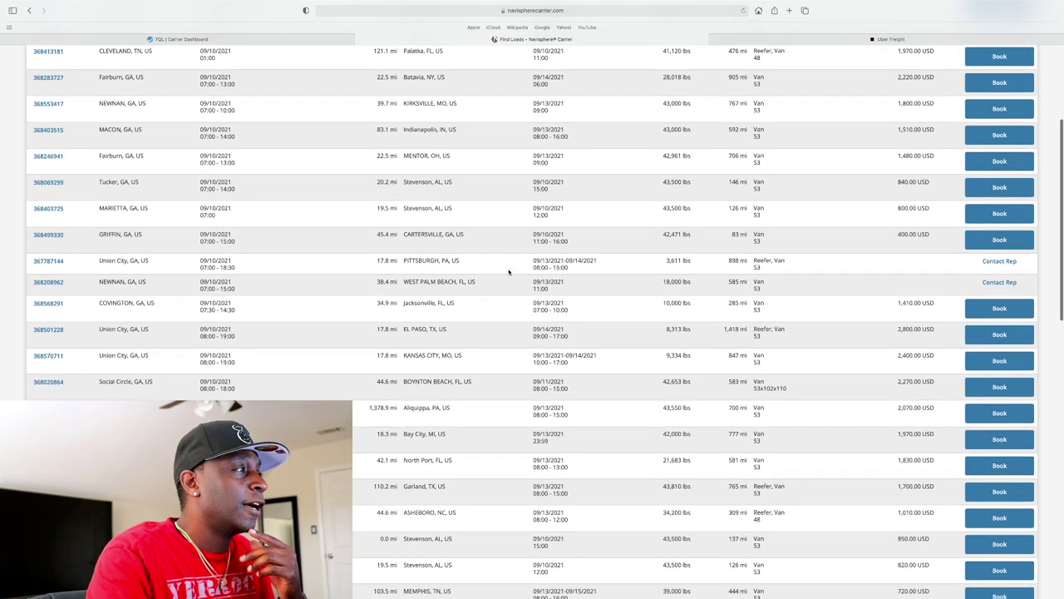
{"action": "scroll", "coordinate": [508, 271], "scroll_direction": "down", "scroll_amount": 1}
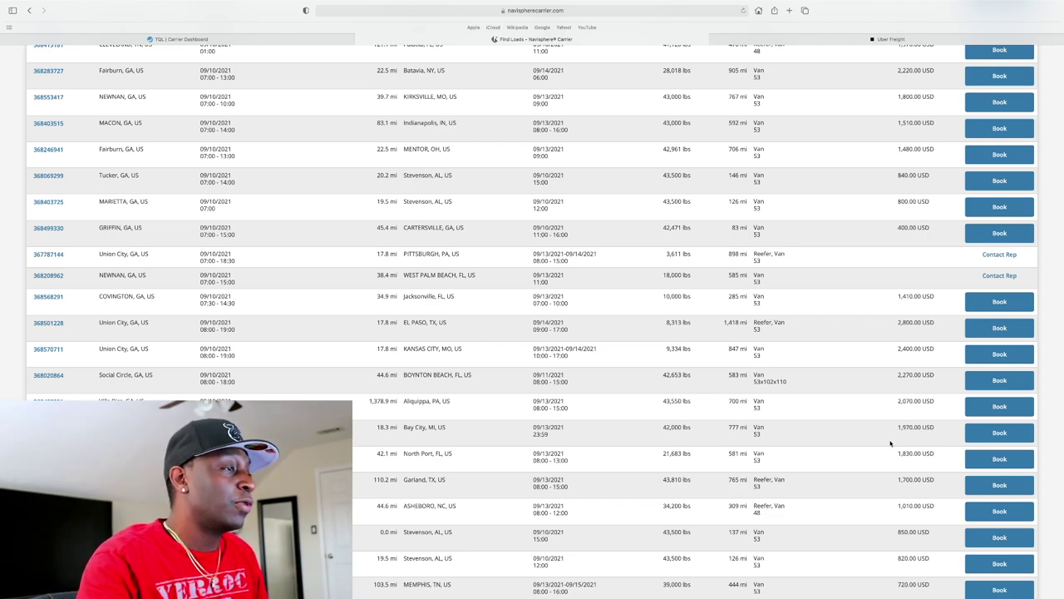
Switch to Calculator, divide 1410 by 285 for the Covington to Jacksonville load's rate per mile, and return to the load list.
{"action": "mouse_move", "coordinate": [590, 582]}
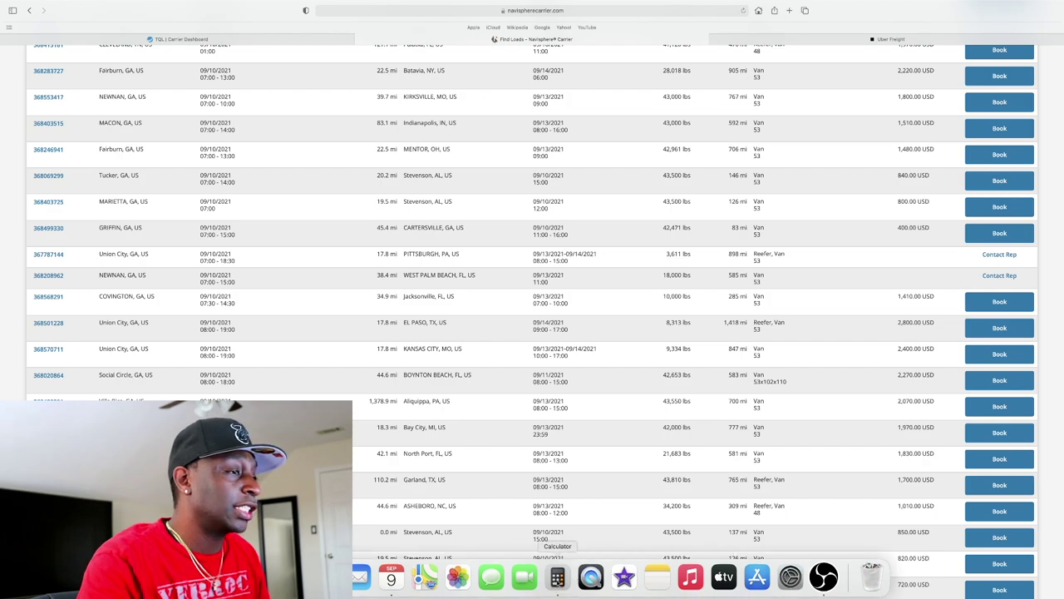
{"action": "left_click", "coordinate": [557, 582]}
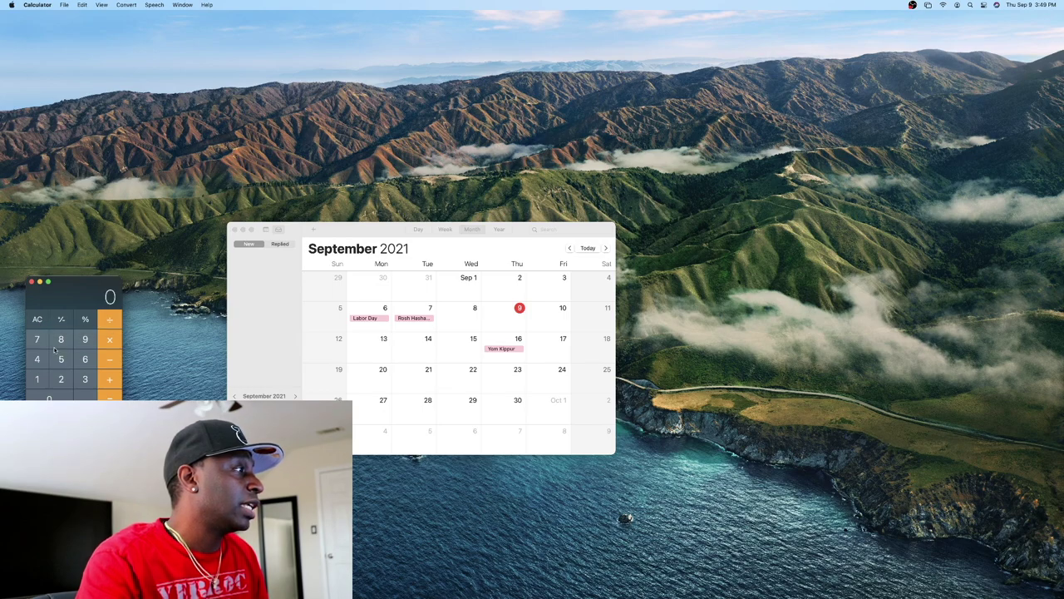
{"action": "left_click", "coordinate": [42, 381]}
{"action": "left_click", "coordinate": [40, 364]}
{"action": "left_click", "coordinate": [38, 378]}
{"action": "left_click", "coordinate": [49, 397]}
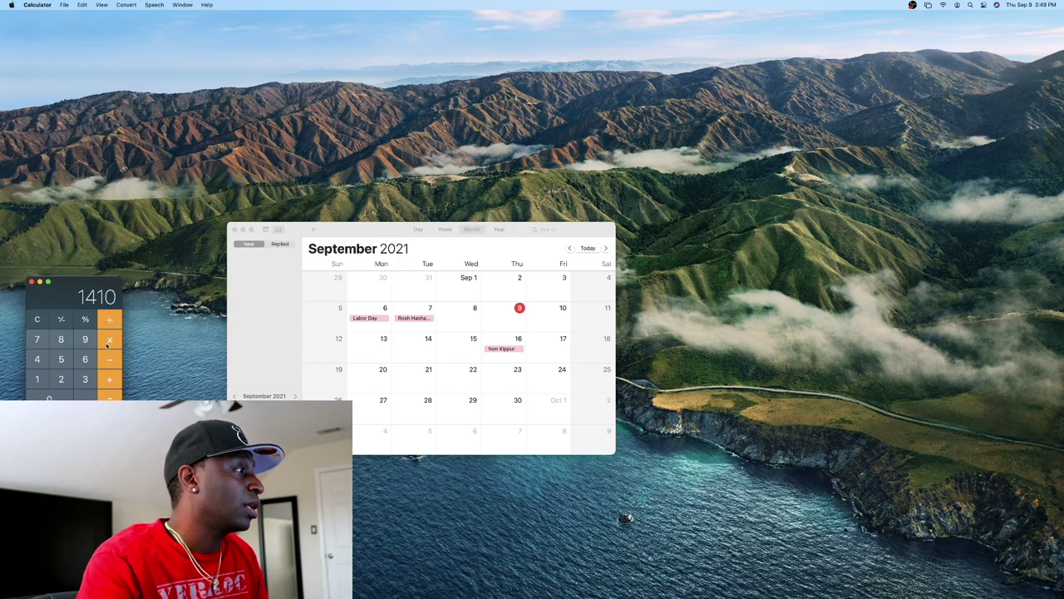
{"action": "left_click", "coordinate": [113, 321]}
{"action": "left_click", "coordinate": [60, 379]}
{"action": "left_click", "coordinate": [62, 340]}
{"action": "left_click", "coordinate": [61, 359]}
{"action": "left_click", "coordinate": [108, 398]}
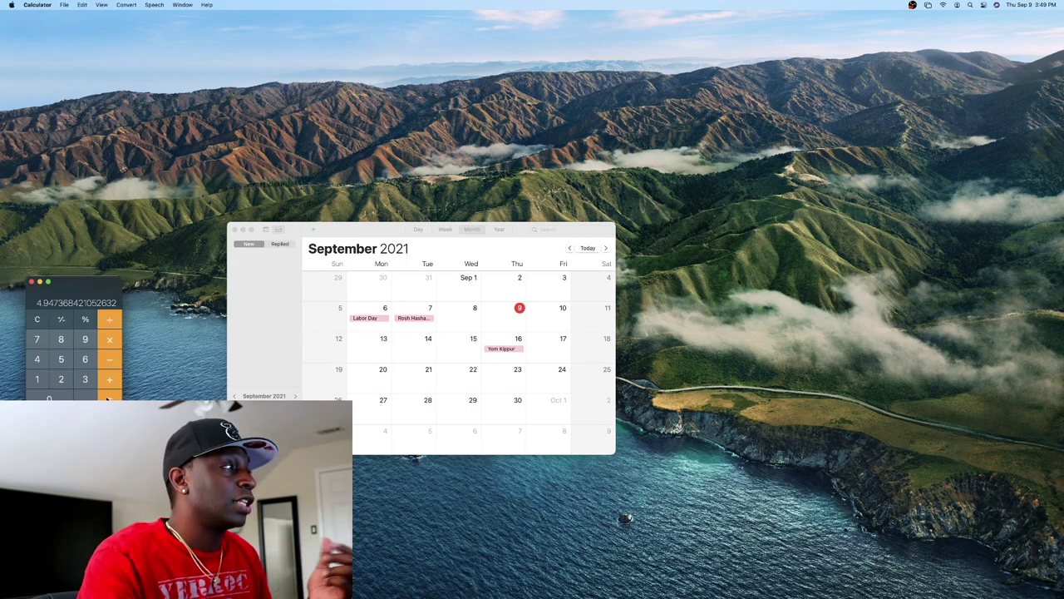
{"action": "mouse_move", "coordinate": [332, 595]}
{"action": "key", "text": "ctrl+Right"}
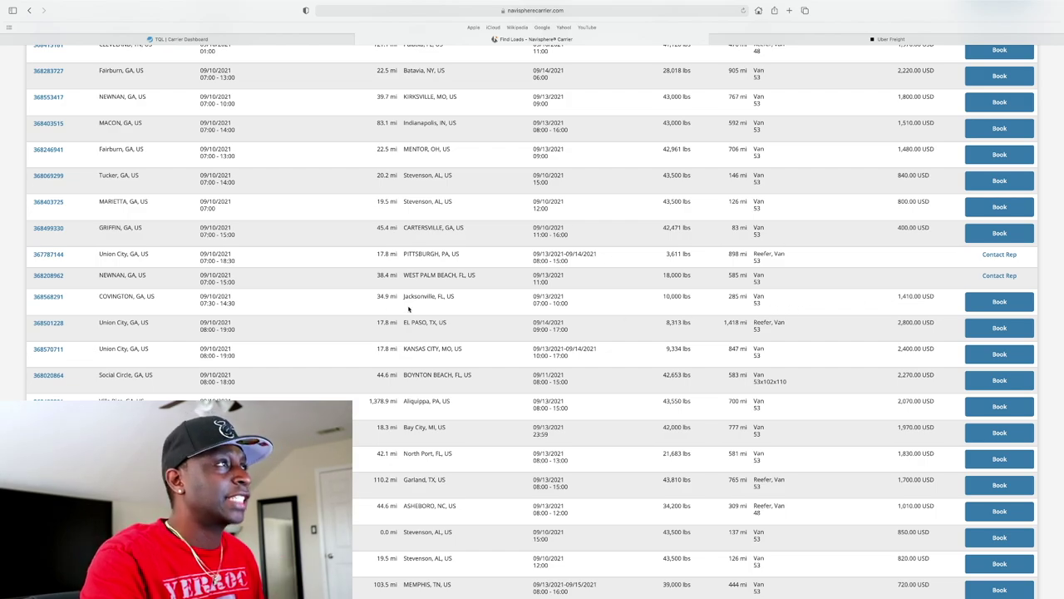
Modify the load search, replacing the origin with Jacksonville, FL, United States.
{"action": "scroll", "coordinate": [408, 309], "scroll_direction": "up", "scroll_amount": 5}
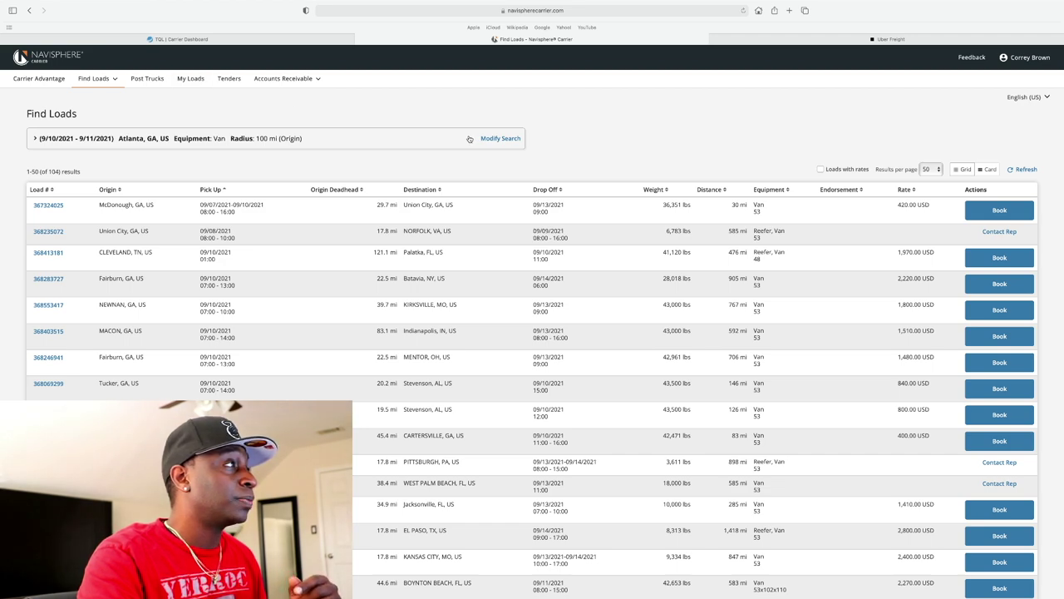
{"action": "left_click", "coordinate": [493, 140]}
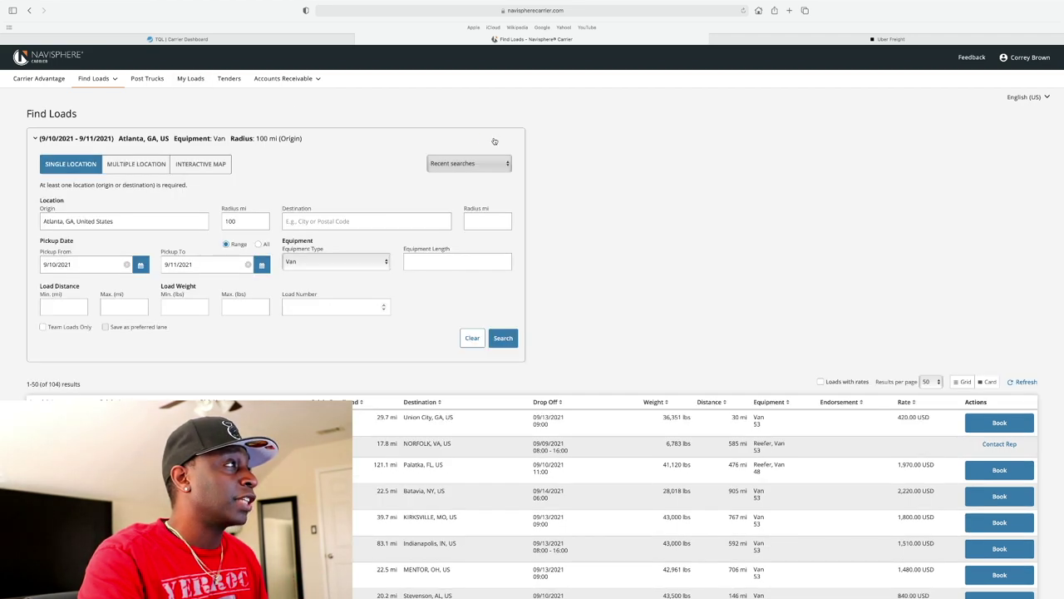
{"action": "left_click", "coordinate": [173, 222]}
{"action": "type", "text": "JA"}
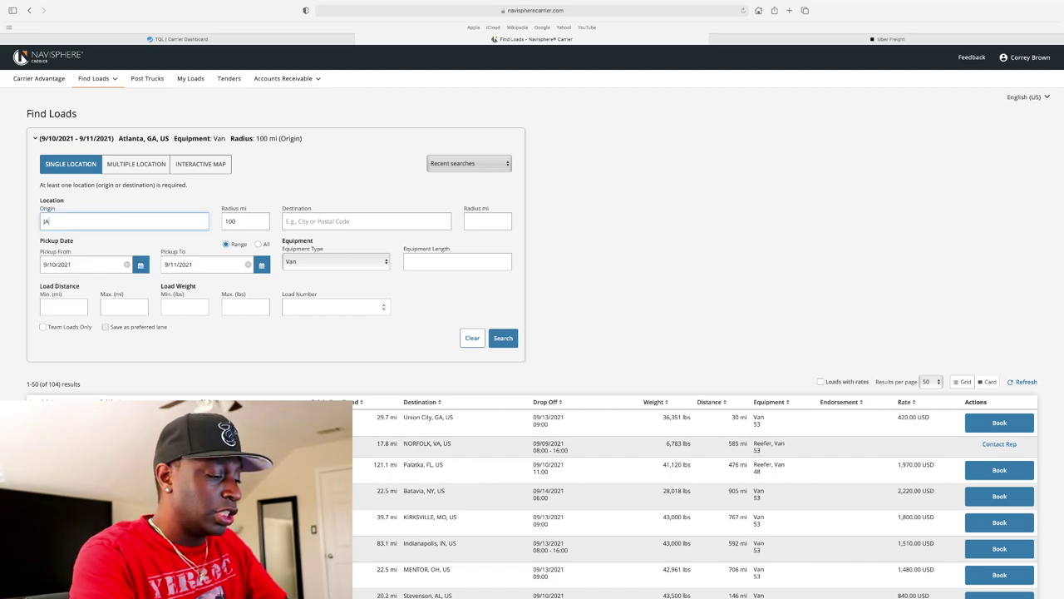
{"action": "type", "text": "CKSON"}
{"action": "key", "text": "BackSpace"}
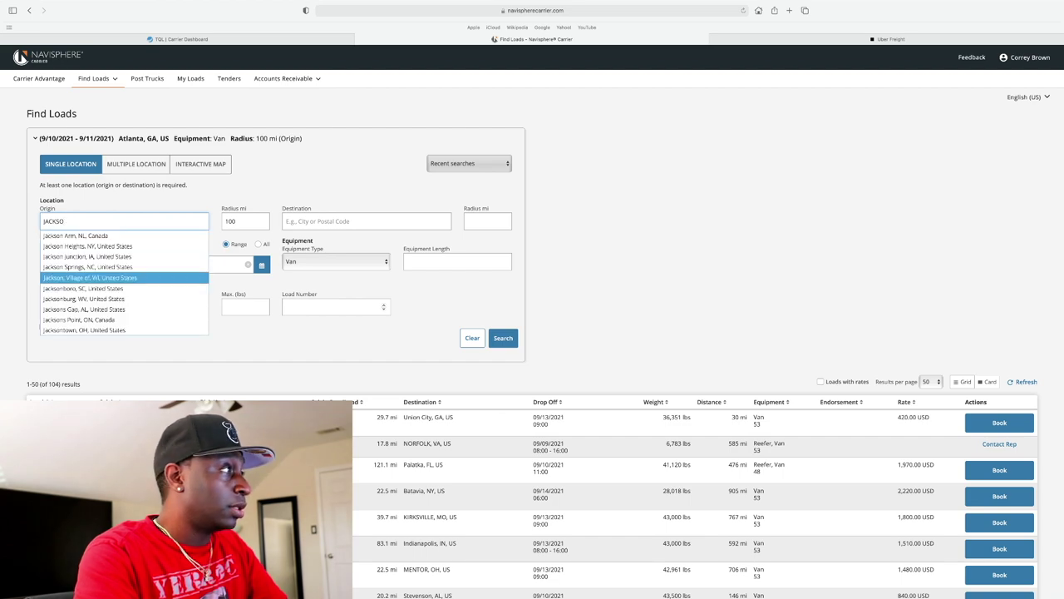
{"action": "type", "text": "N"}
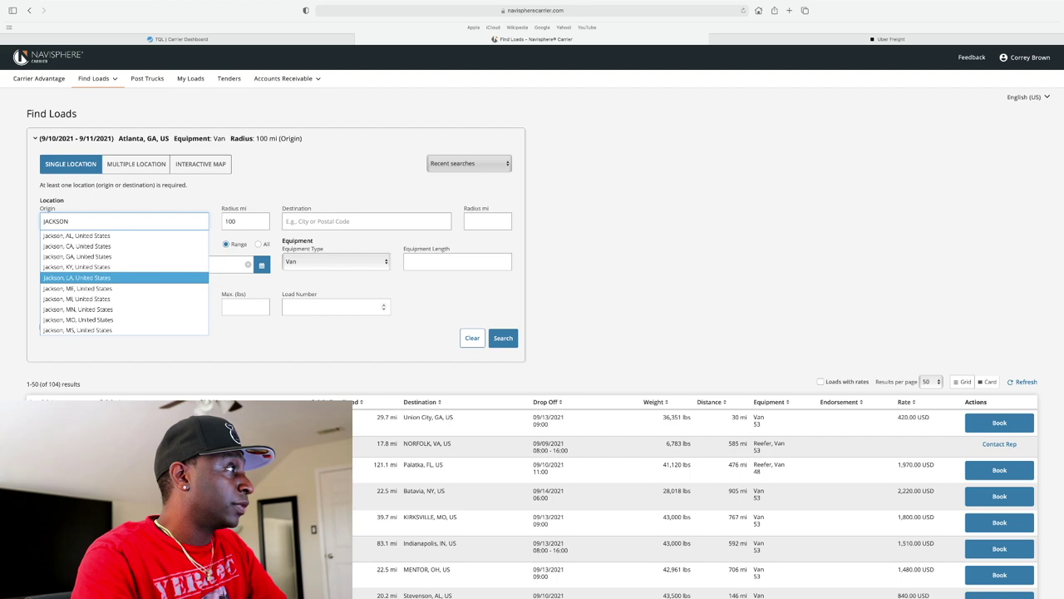
{"action": "type", "text": "VILLE"}
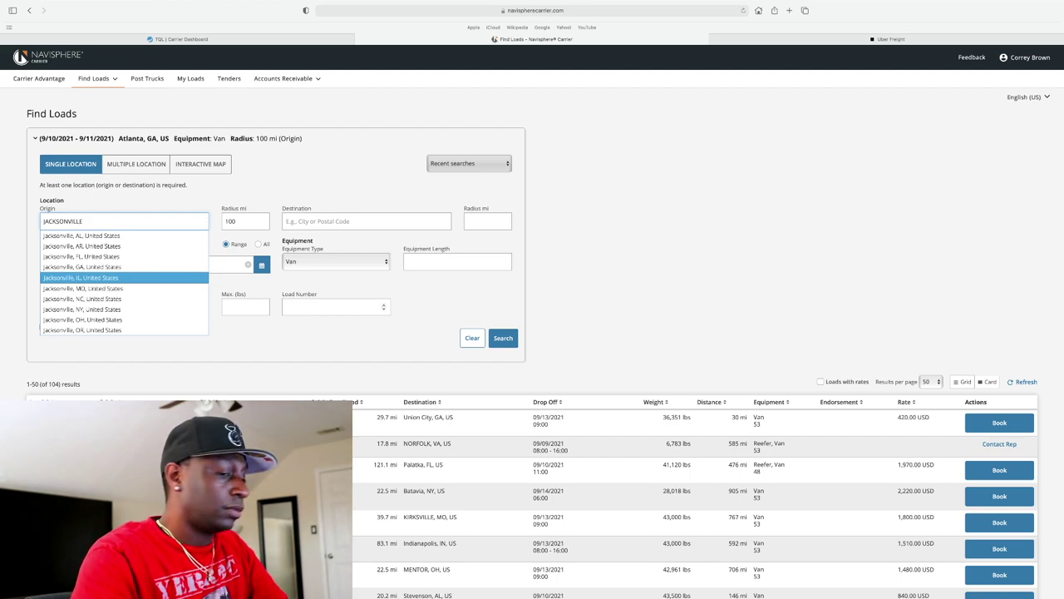
{"action": "left_click", "coordinate": [156, 257]}
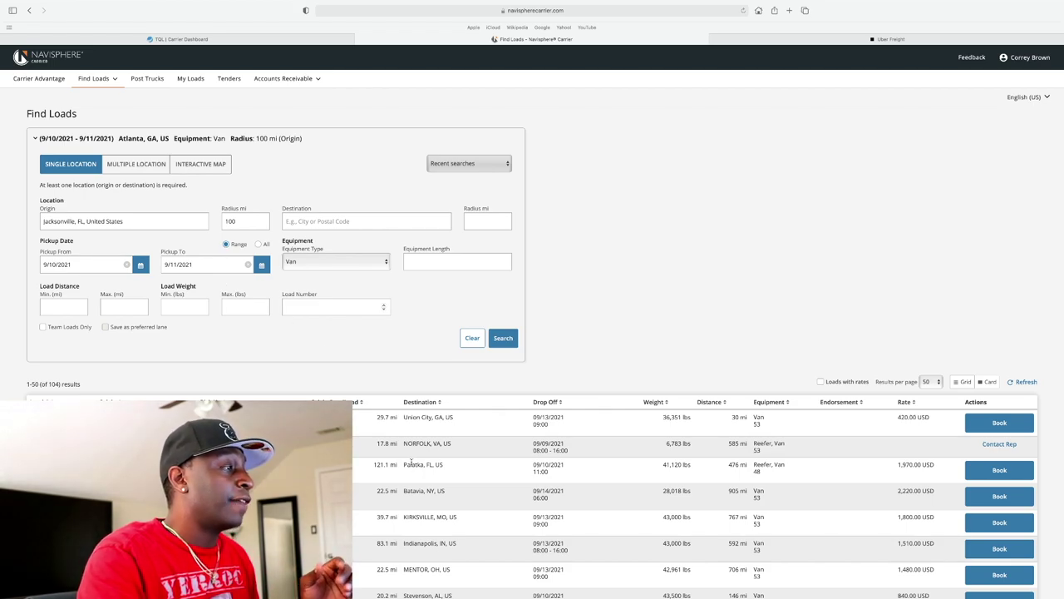
Recheck the listed Atlanta loads and run the search for van loads from Jacksonville, FL.
{"action": "scroll", "coordinate": [410, 463], "scroll_direction": "down", "scroll_amount": 3}
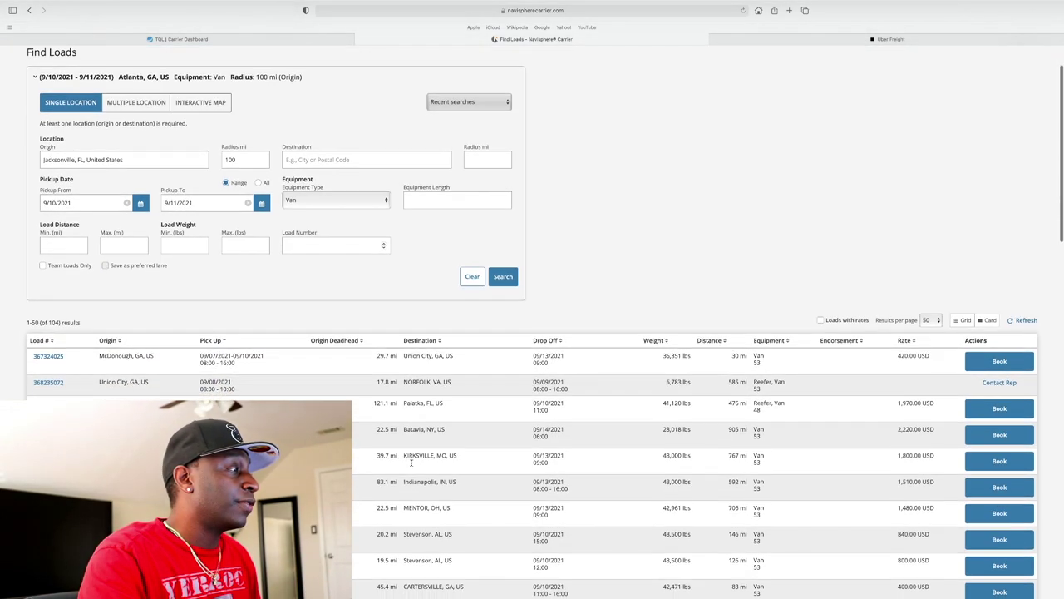
{"action": "scroll", "coordinate": [411, 462], "scroll_direction": "down", "scroll_amount": 9}
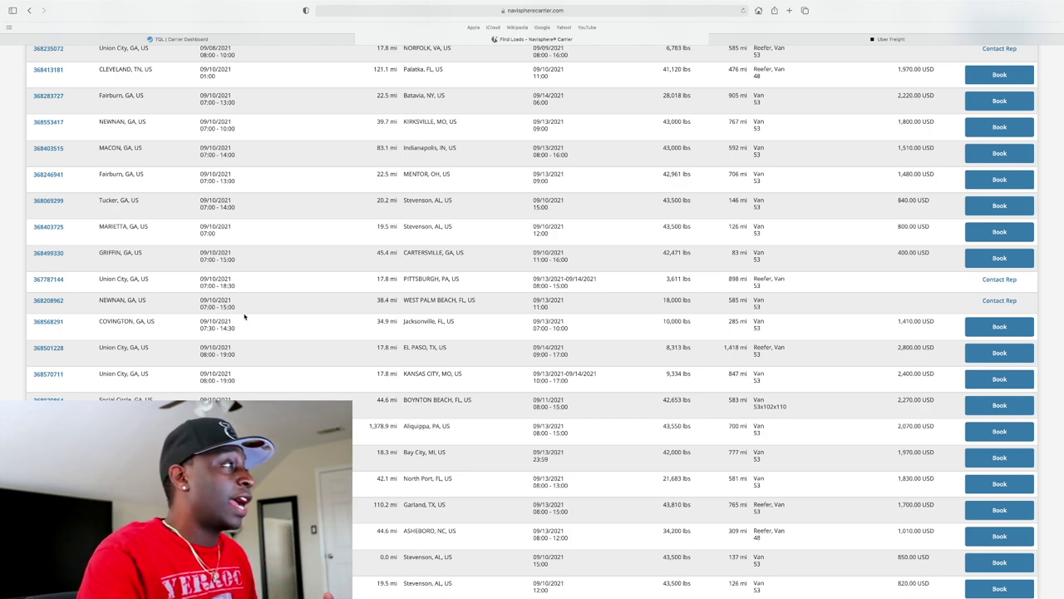
{"action": "scroll", "coordinate": [617, 445], "scroll_direction": "up", "scroll_amount": 2}
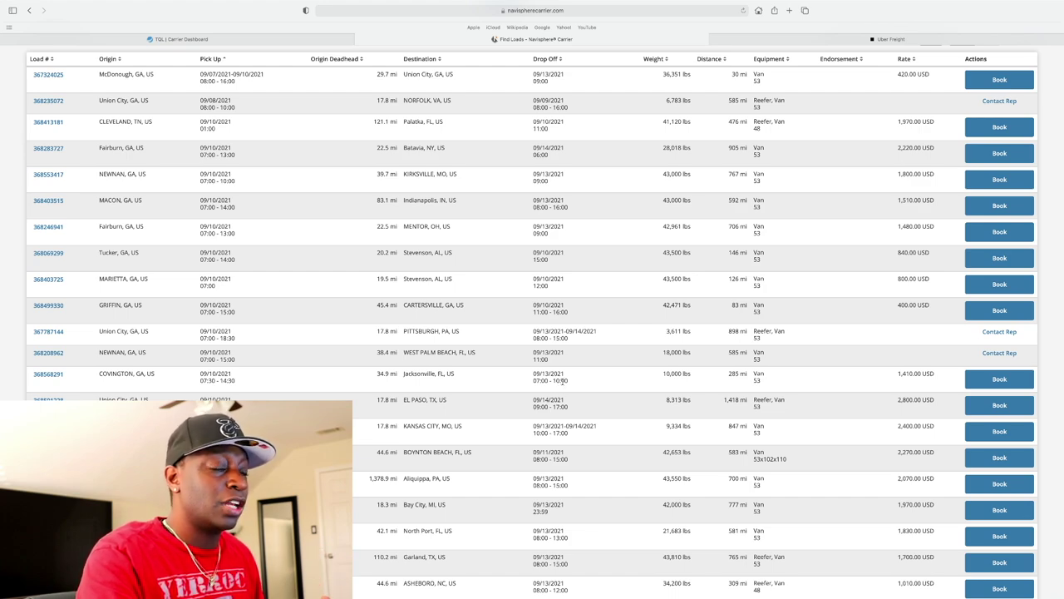
{"action": "scroll", "coordinate": [552, 382], "scroll_direction": "up", "scroll_amount": 3}
{"action": "scroll", "coordinate": [552, 382], "scroll_direction": "up", "scroll_amount": 4}
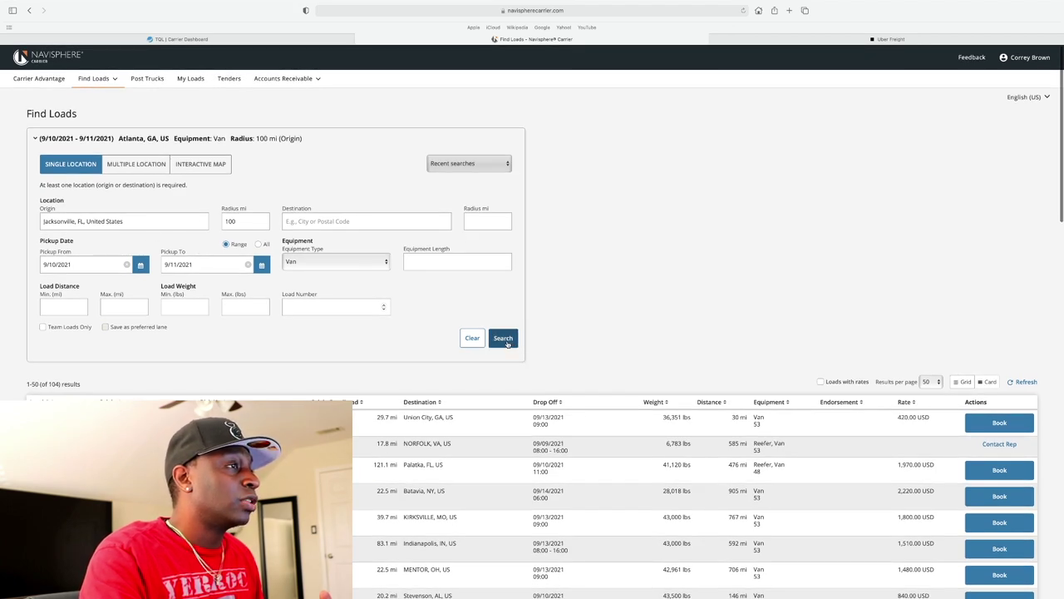
{"action": "left_click", "coordinate": [506, 342]}
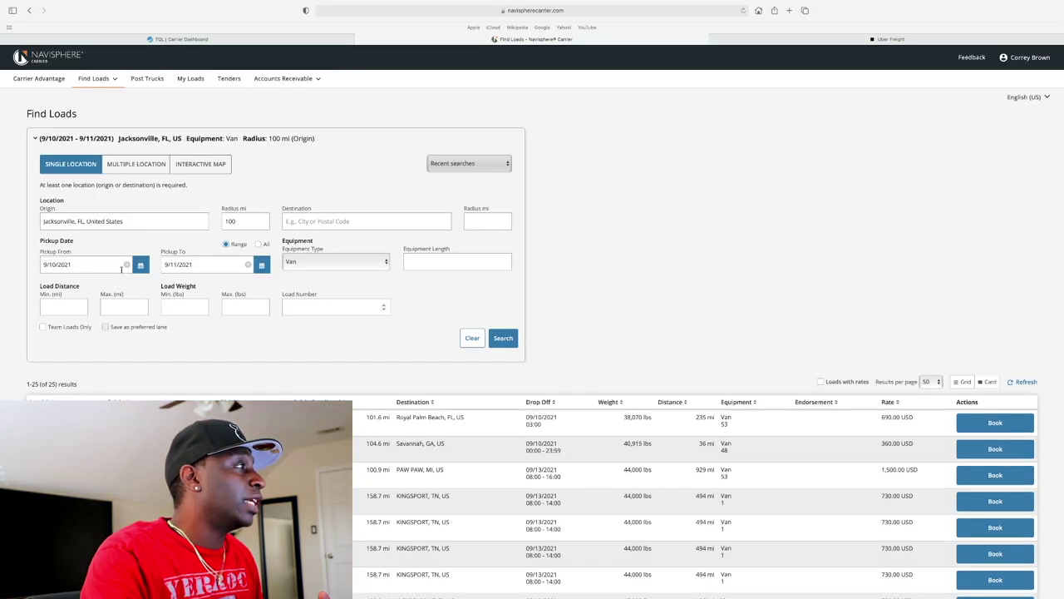
Set the pickup start date to 9/13/2021, rerun the Jacksonville search and review the listed loads and rates.
{"action": "left_click", "coordinate": [141, 266]}
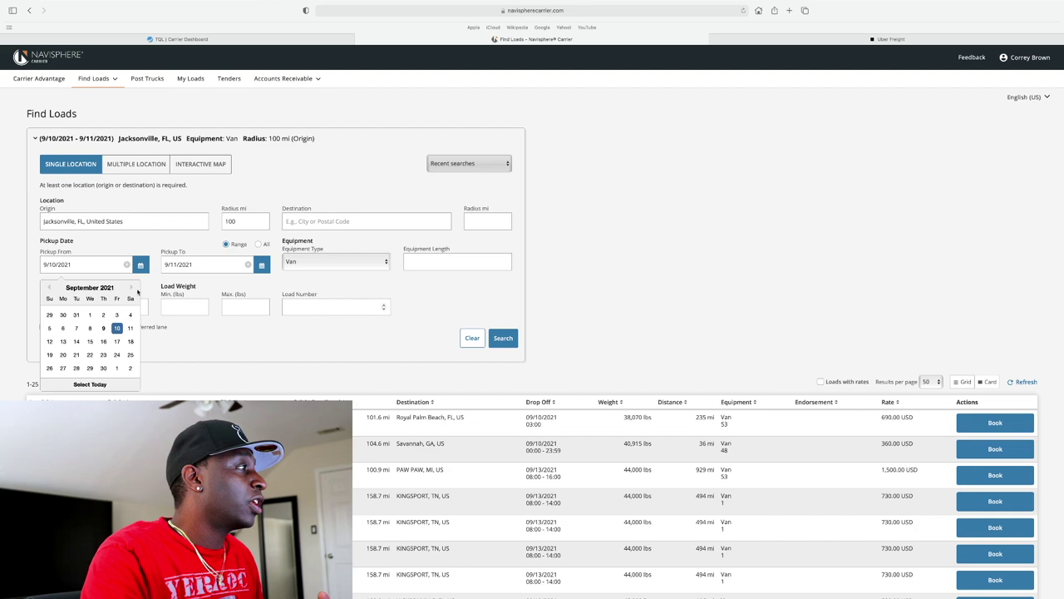
{"action": "left_click", "coordinate": [63, 341]}
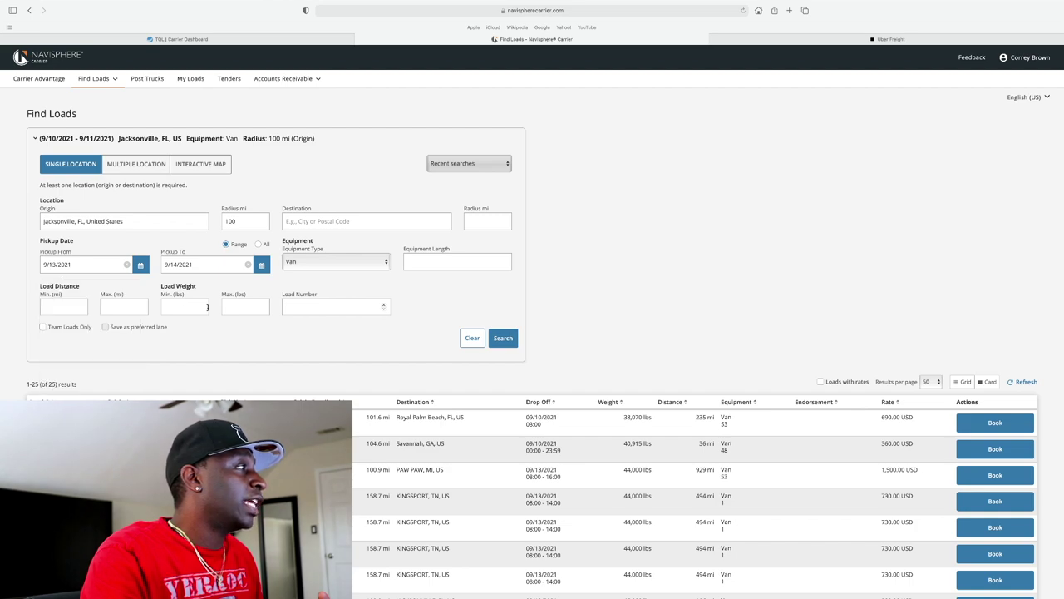
{"action": "left_click", "coordinate": [501, 337]}
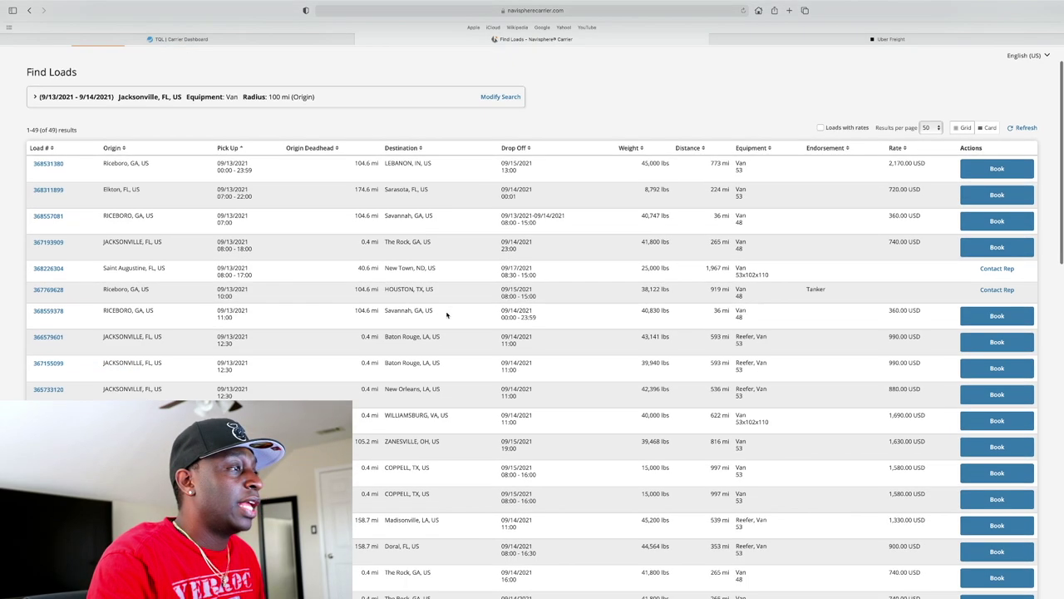
{"action": "scroll", "coordinate": [446, 315], "scroll_direction": "down", "scroll_amount": 5}
{"action": "scroll", "coordinate": [447, 315], "scroll_direction": "down", "scroll_amount": 3}
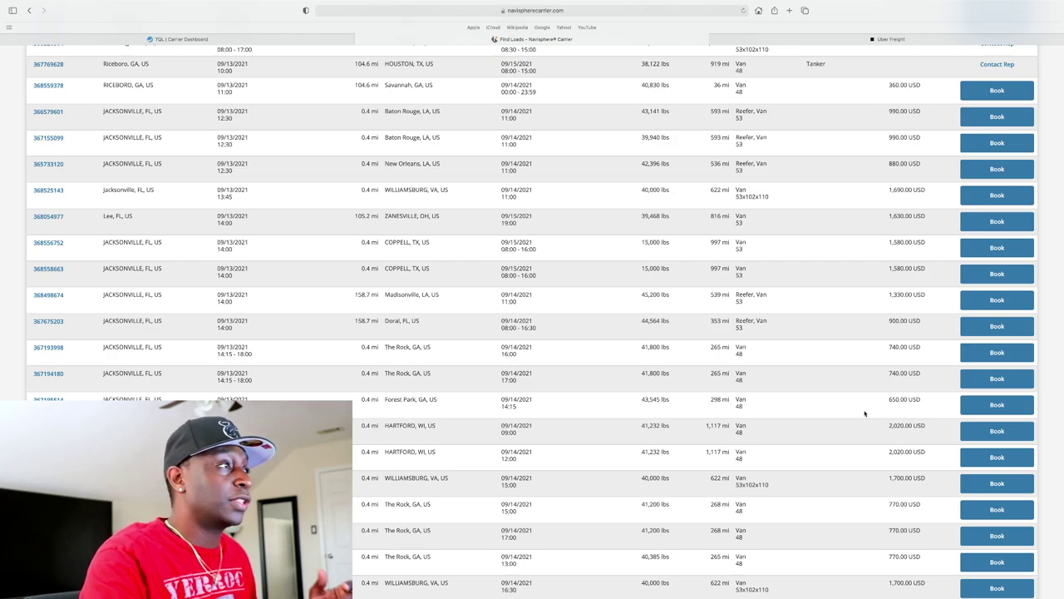
{"action": "scroll", "coordinate": [747, 352], "scroll_direction": "up", "scroll_amount": 5}
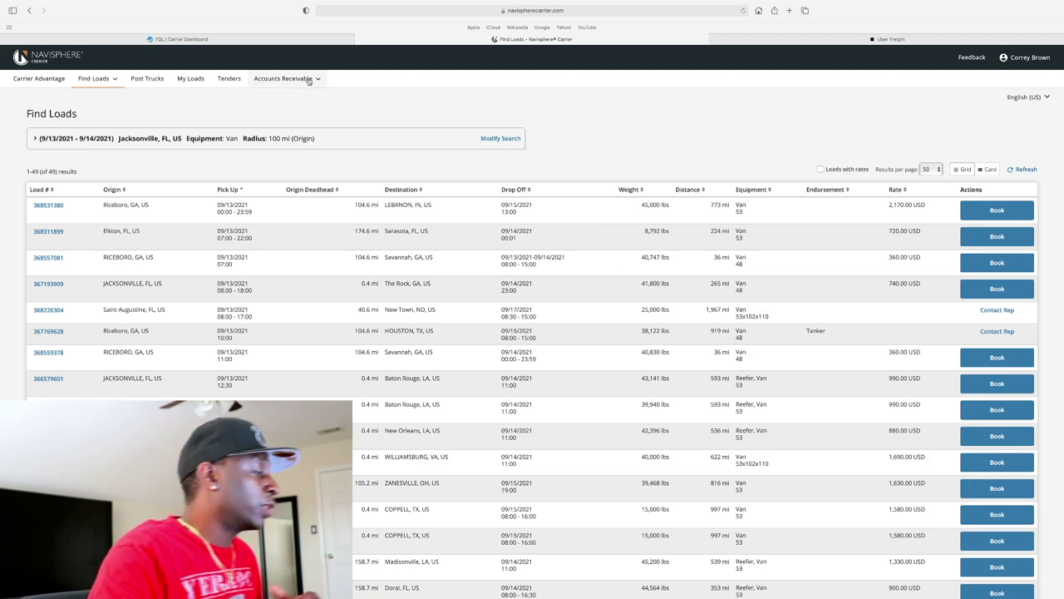
Switch to the TQL Carrier Dashboard and open its Search & Quote page for loads.
{"action": "left_click", "coordinate": [281, 42]}
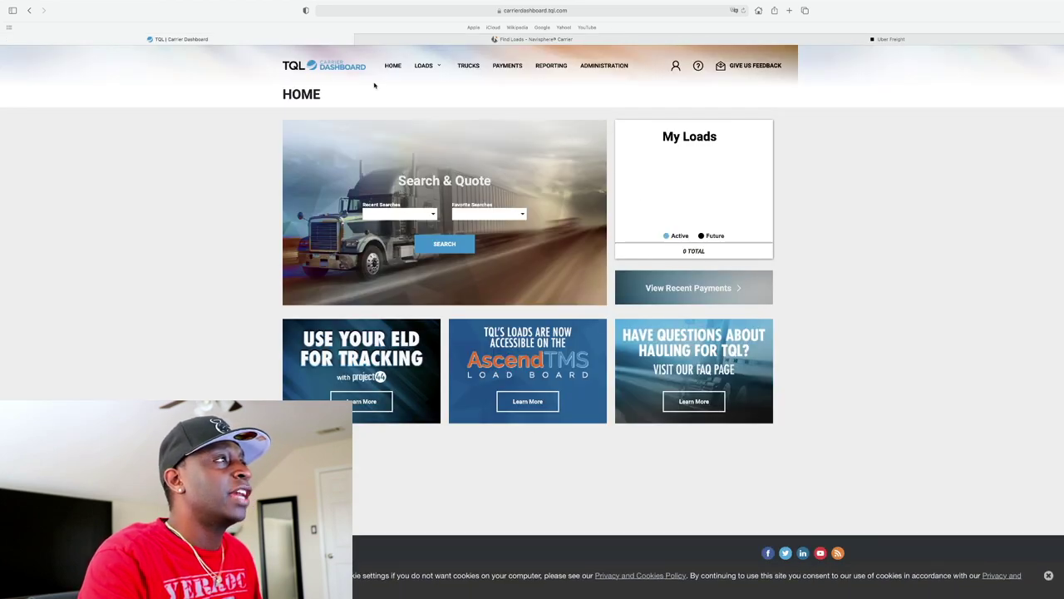
{"action": "mouse_move", "coordinate": [428, 69]}
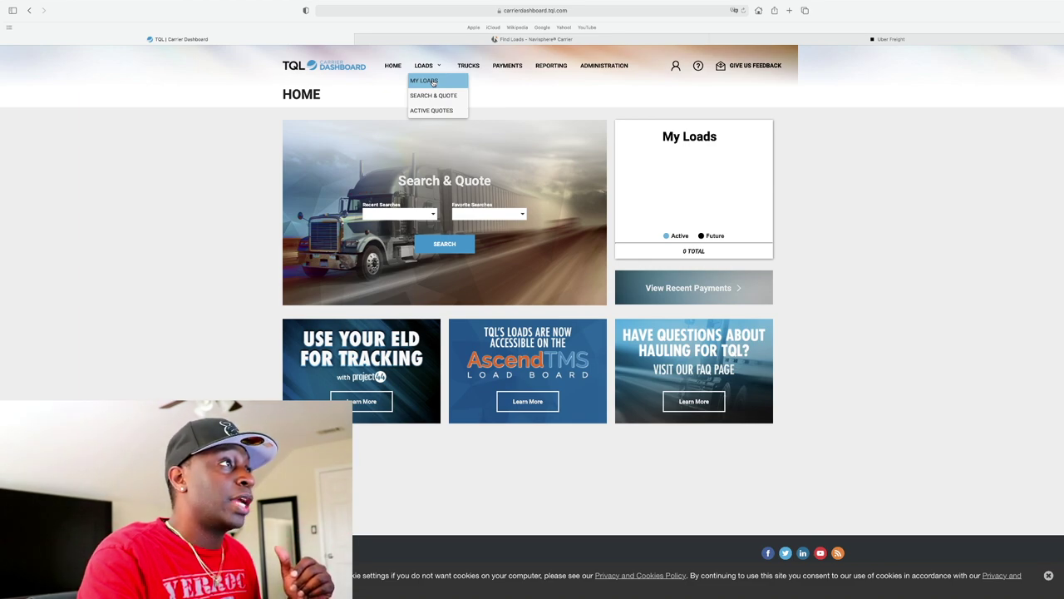
{"action": "left_click", "coordinate": [436, 96]}
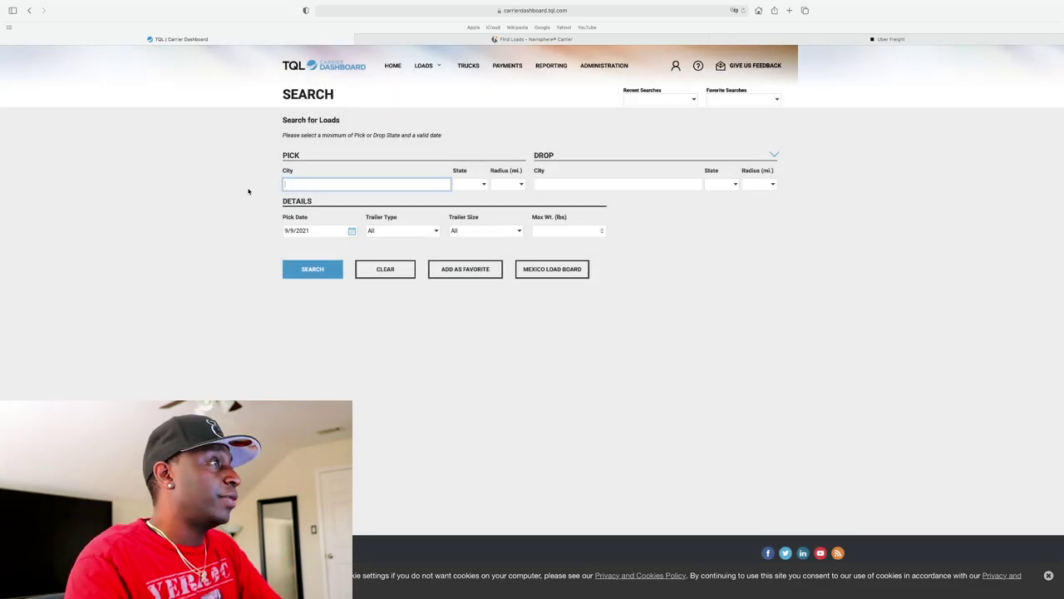
Search for loads picking up in Dallas, TX, with the pick date set to 9/13/2021.
{"action": "type", "text": "ll"}
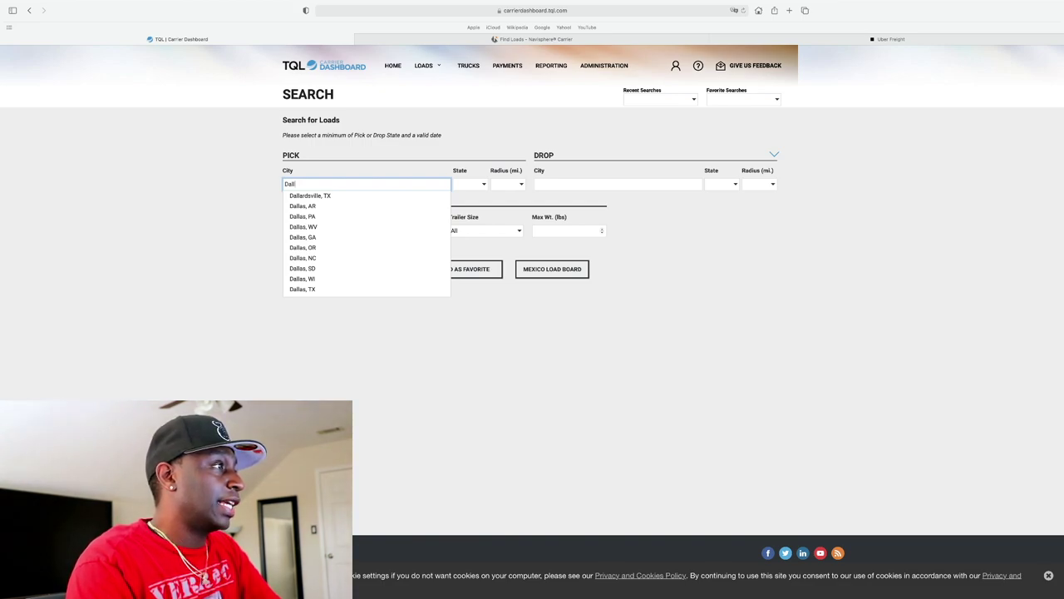
{"action": "left_click", "coordinate": [321, 289]}
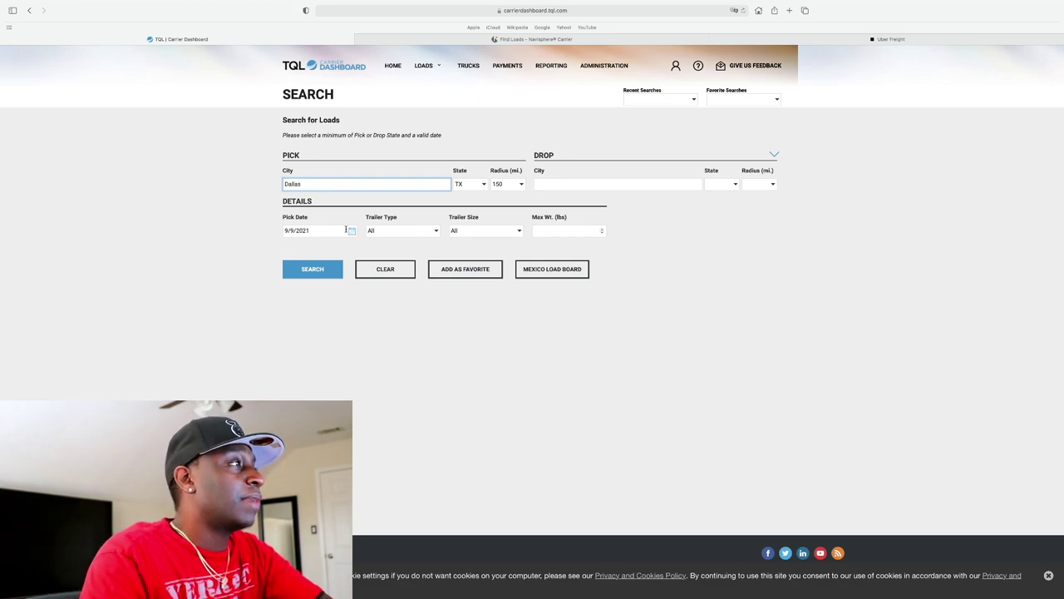
{"action": "left_click", "coordinate": [353, 232]}
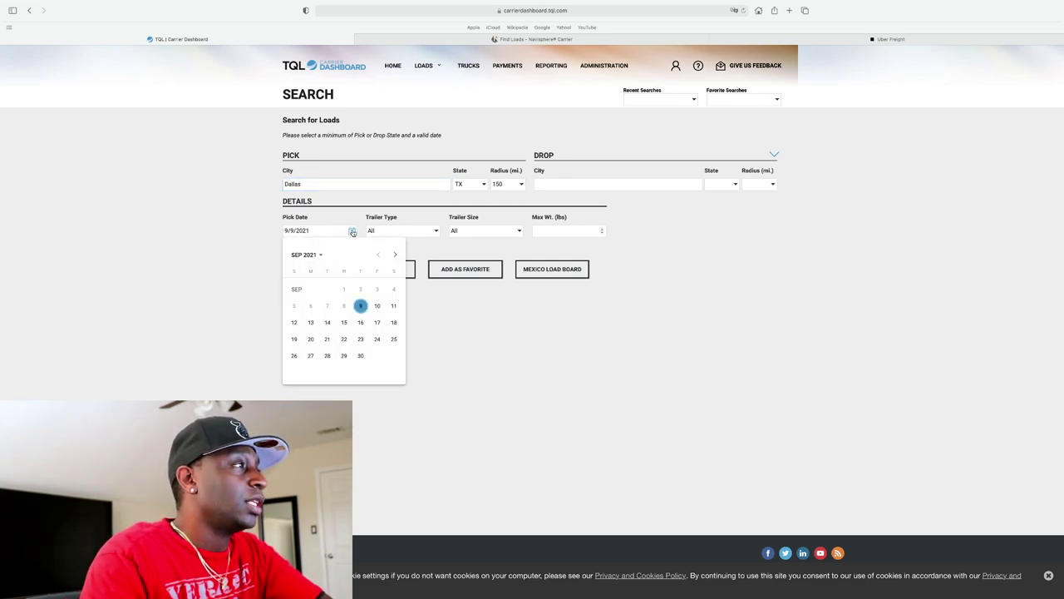
{"action": "left_click", "coordinate": [311, 323]}
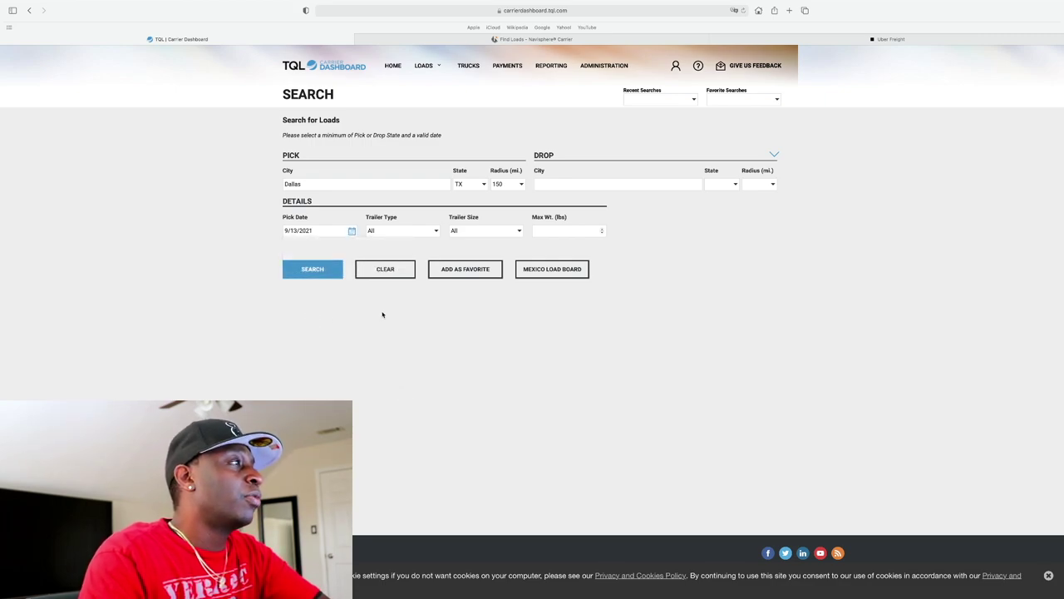
{"action": "left_click", "coordinate": [322, 271]}
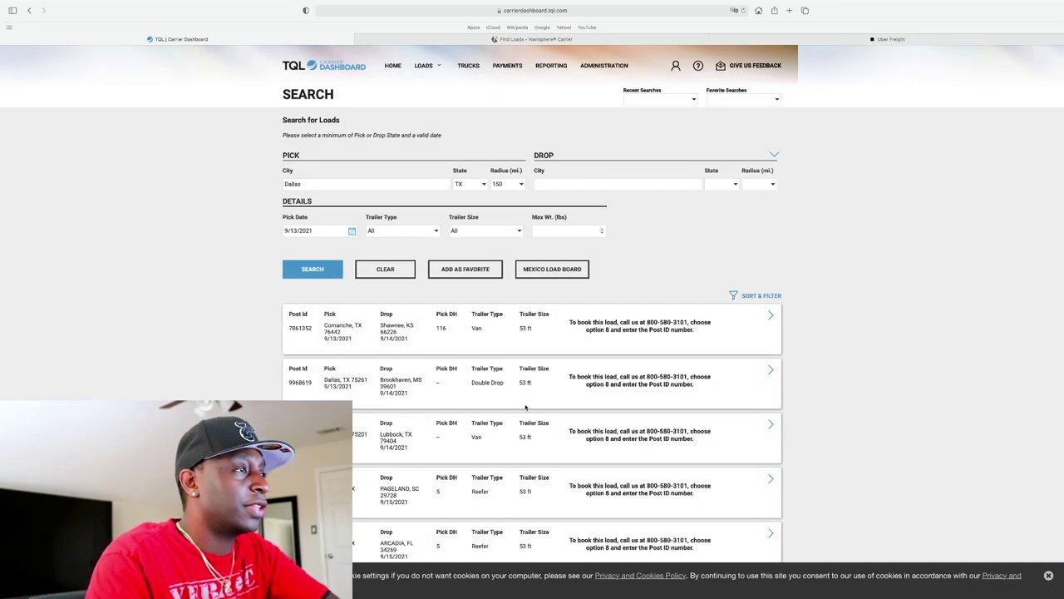
Examine the Dallas load results, comparing pick and drop cities, dates, deadhead miles, trailer types and trailer sizes.
{"action": "scroll", "coordinate": [492, 391], "scroll_direction": "down", "scroll_amount": 5}
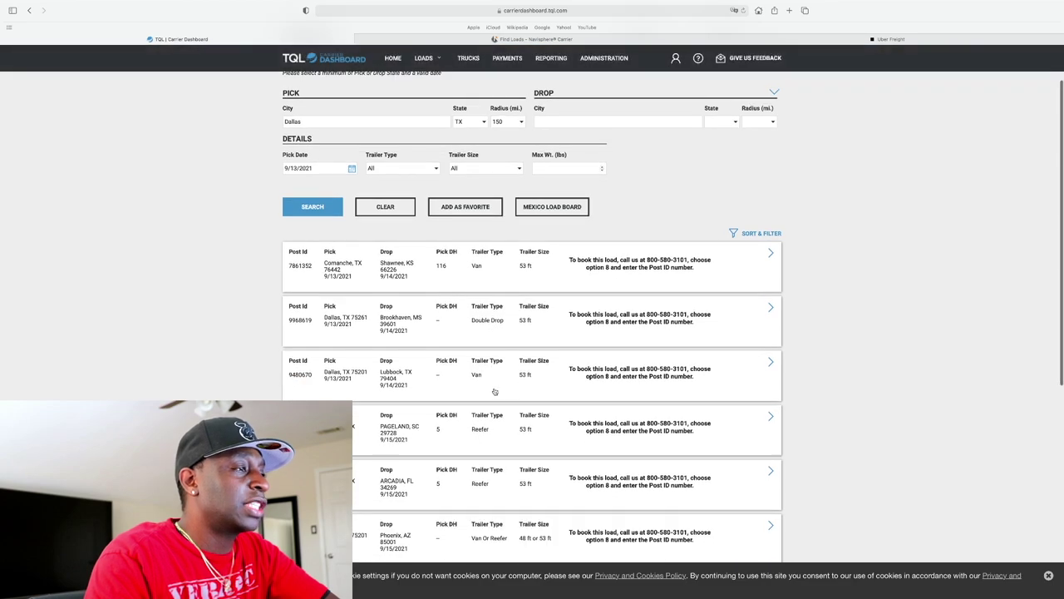
{"action": "scroll", "coordinate": [498, 390], "scroll_direction": "down", "scroll_amount": 2}
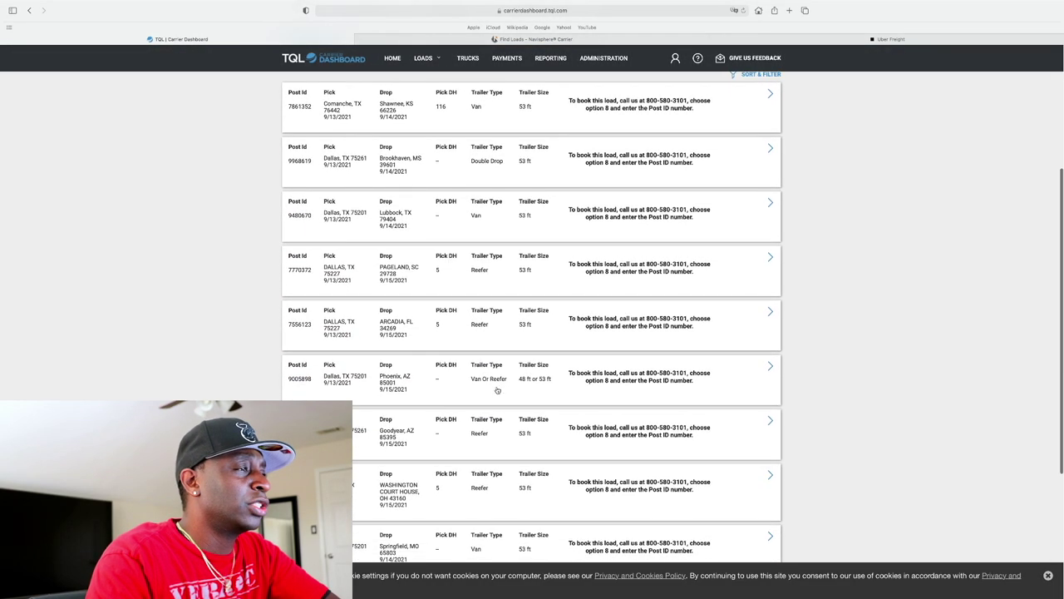
{"action": "scroll", "coordinate": [497, 390], "scroll_direction": "up", "scroll_amount": 2}
{"action": "scroll", "coordinate": [497, 390], "scroll_direction": "up", "scroll_amount": 2}
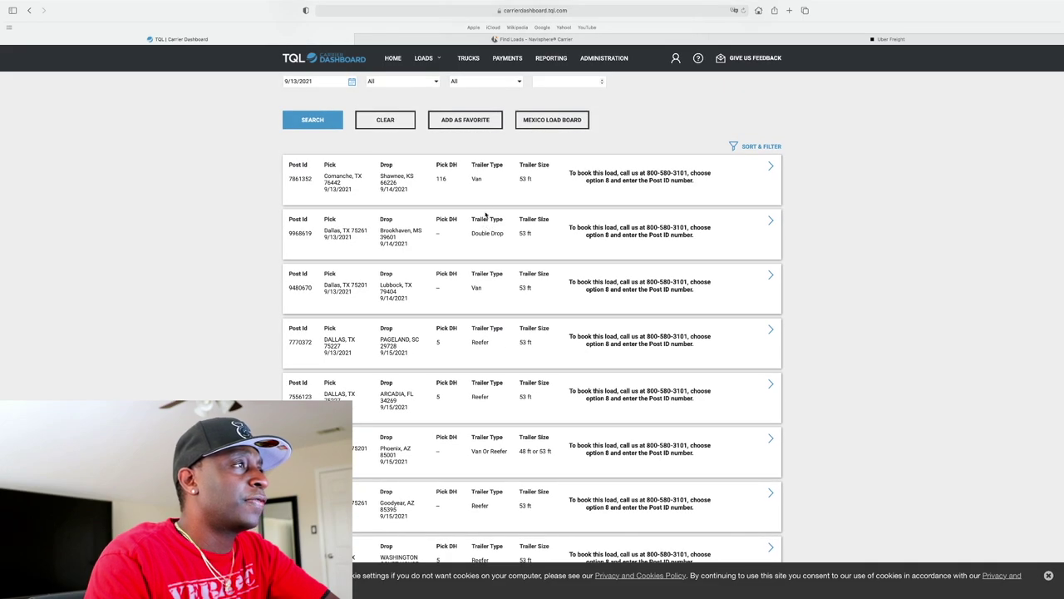
{"action": "scroll", "coordinate": [491, 317], "scroll_direction": "down", "scroll_amount": 6}
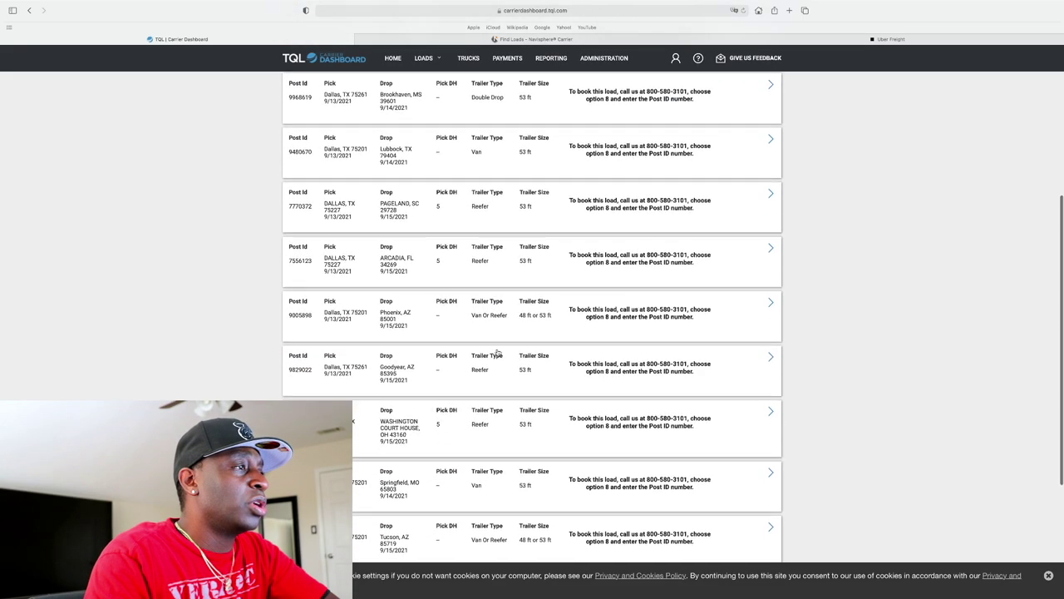
{"action": "scroll", "coordinate": [503, 354], "scroll_direction": "down", "scroll_amount": 4}
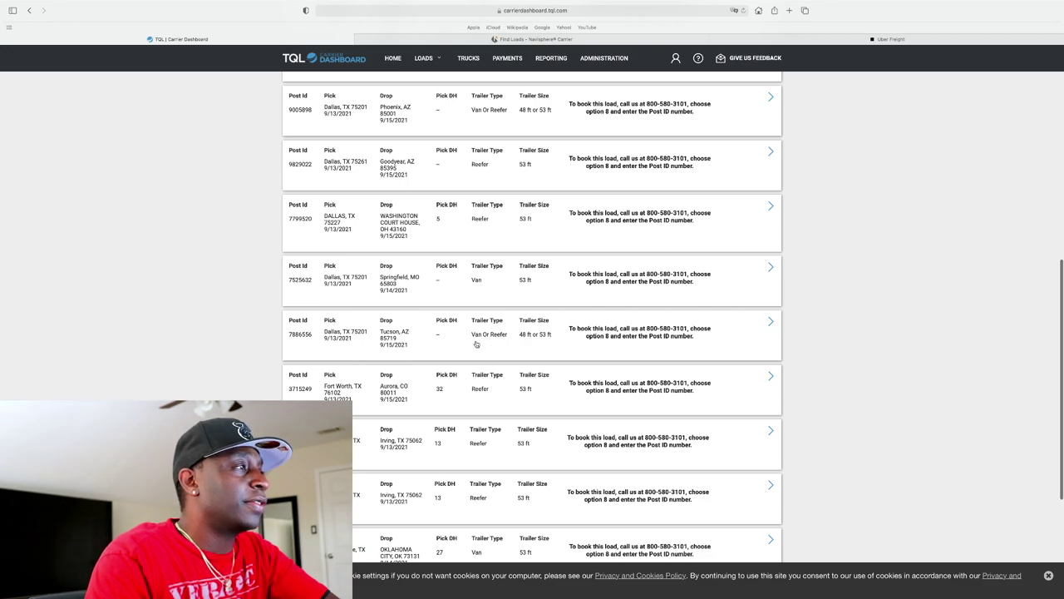
{"action": "scroll", "coordinate": [474, 343], "scroll_direction": "down", "scroll_amount": 1}
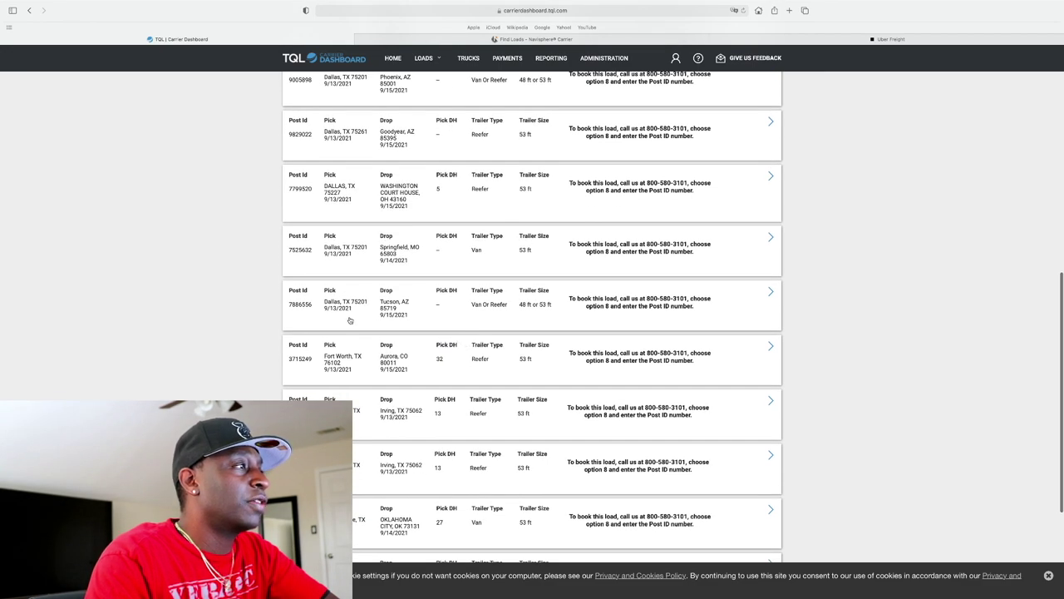
{"action": "scroll", "coordinate": [413, 325], "scroll_direction": "down", "scroll_amount": 8}
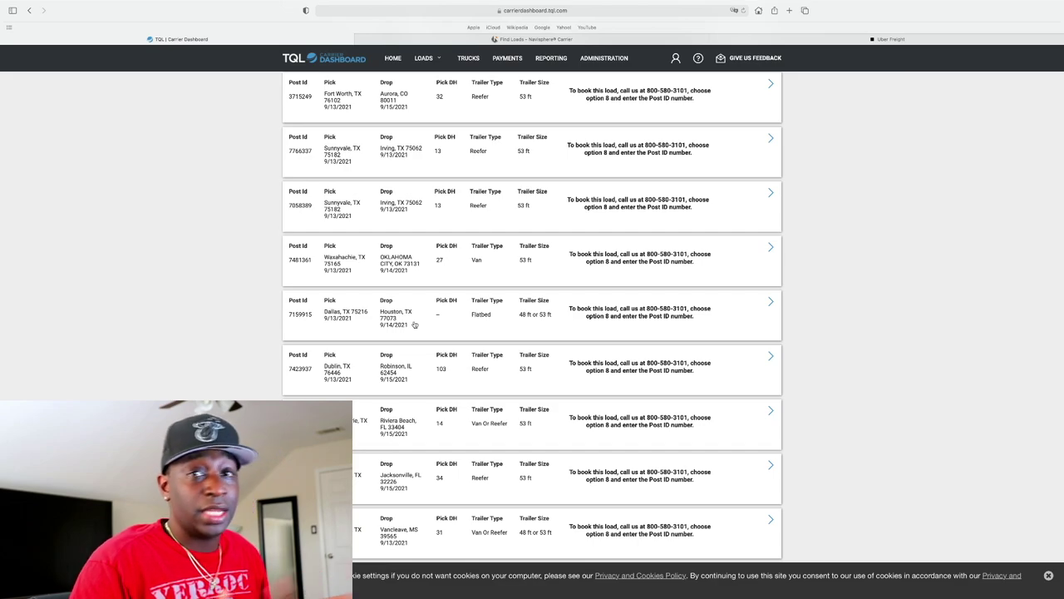
{"action": "scroll", "coordinate": [424, 329], "scroll_direction": "down", "scroll_amount": 2}
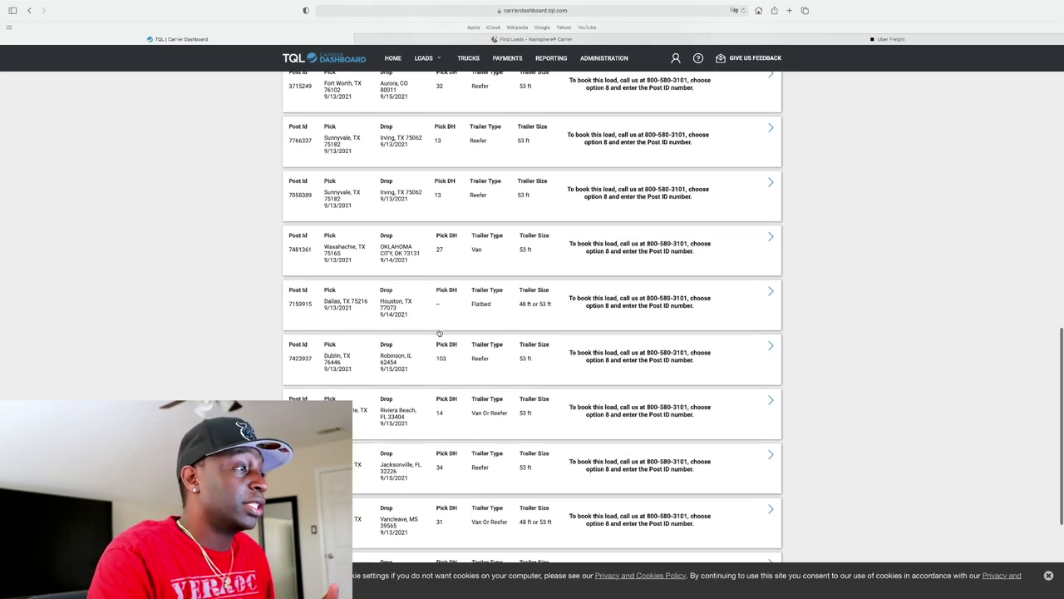